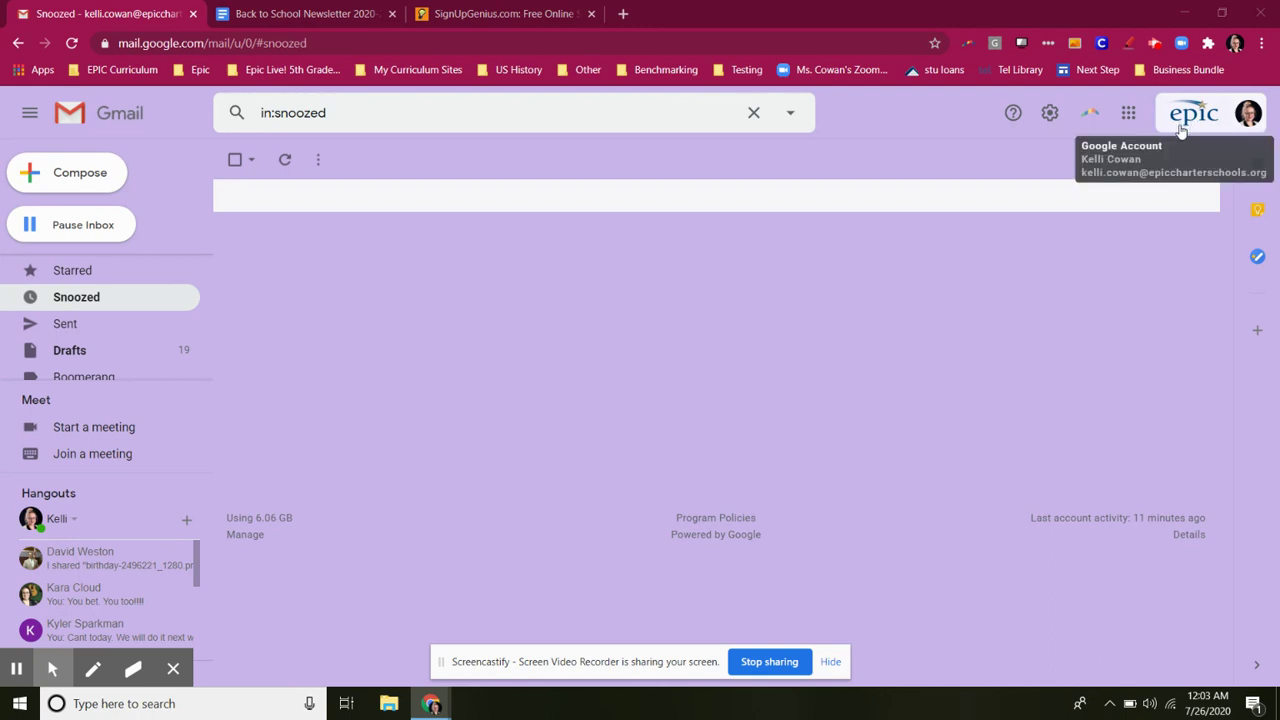
Switch from Gmail to Google Classroom and open the 6th Grade class.
{"action": "left_click", "coordinate": [1129, 116]}
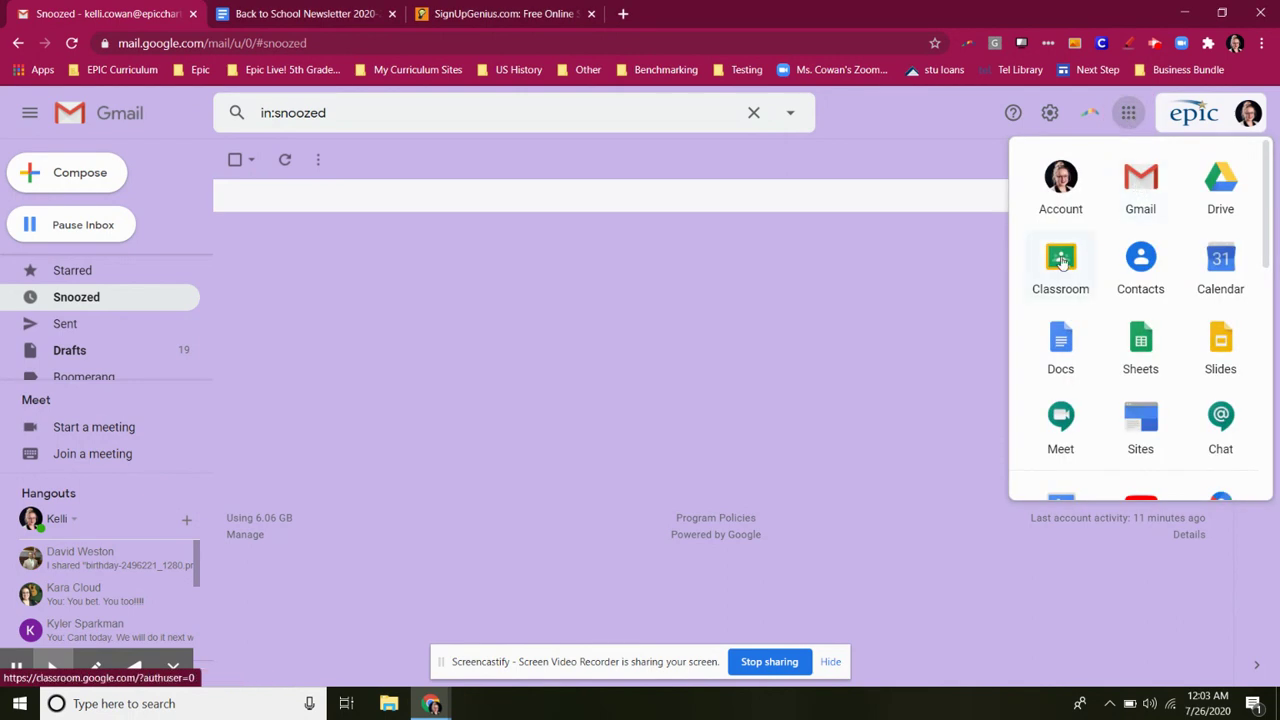
{"action": "left_click", "coordinate": [1061, 260]}
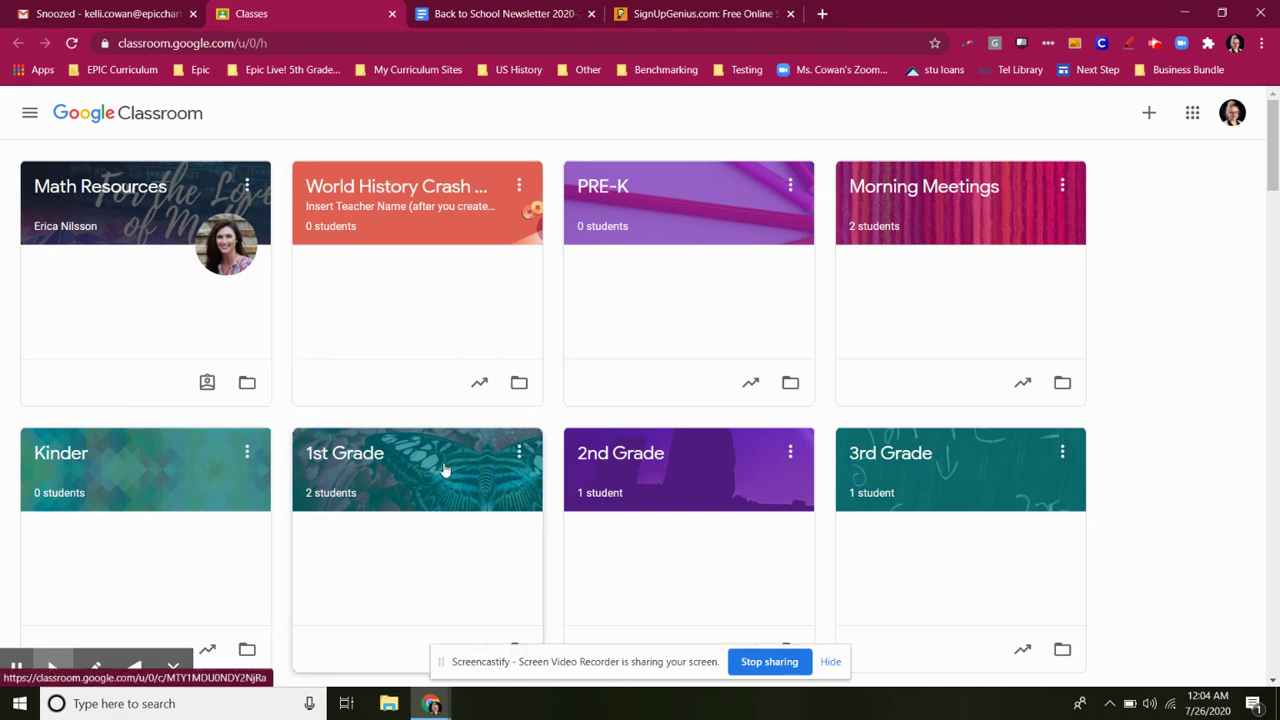
{"action": "scroll", "coordinate": [445, 470], "scroll_direction": "down", "scroll_amount": 1}
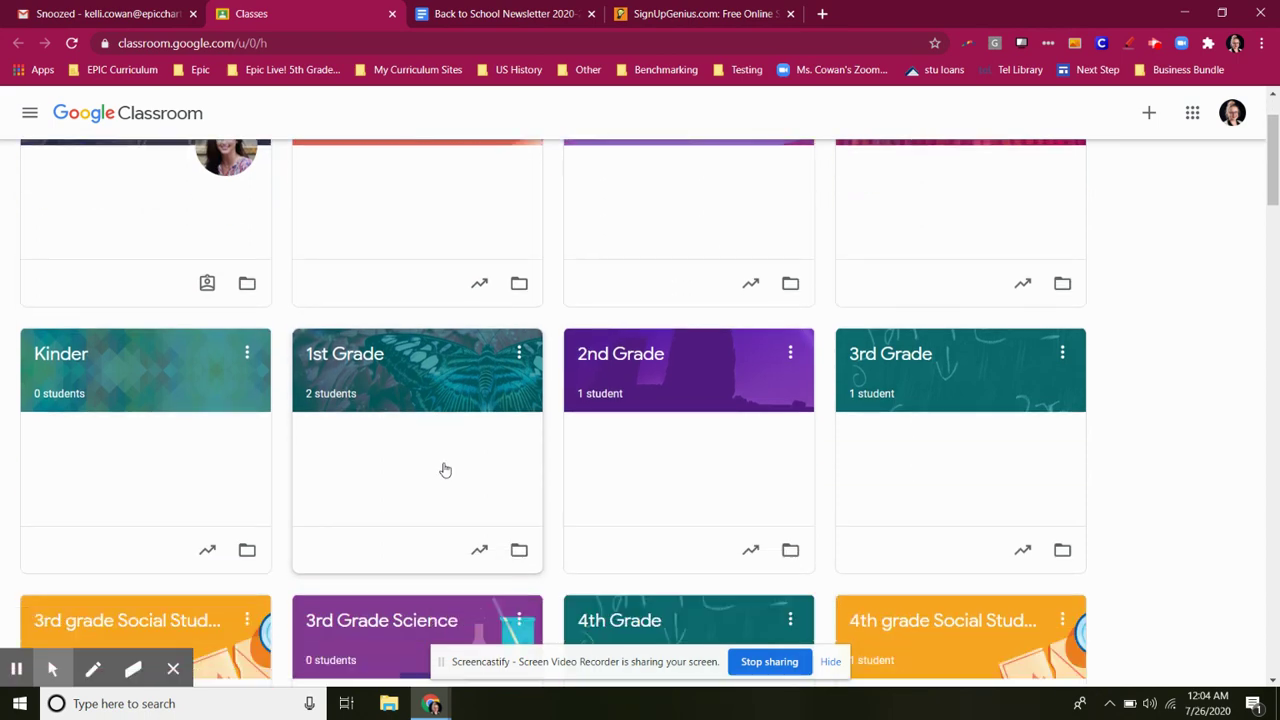
{"action": "scroll", "coordinate": [445, 470], "scroll_direction": "down", "scroll_amount": 2}
{"action": "scroll", "coordinate": [445, 470], "scroll_direction": "down", "scroll_amount": 8}
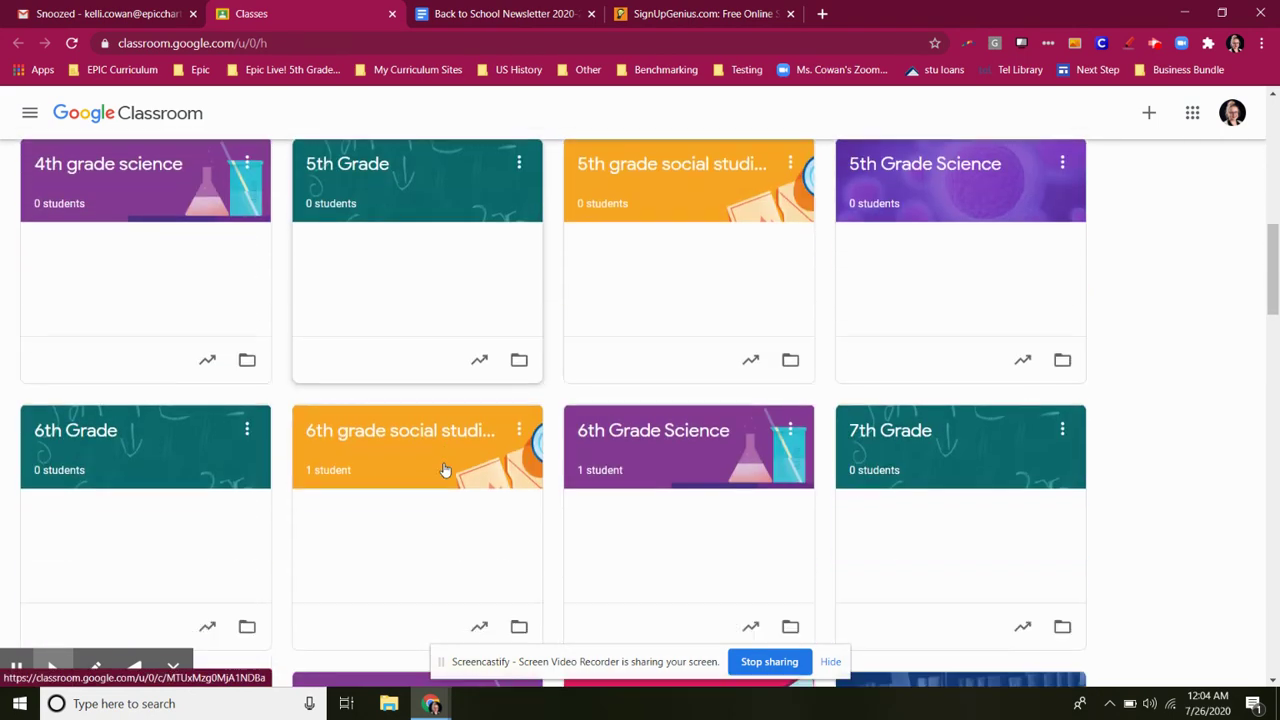
{"action": "scroll", "coordinate": [443, 466], "scroll_direction": "down", "scroll_amount": 1}
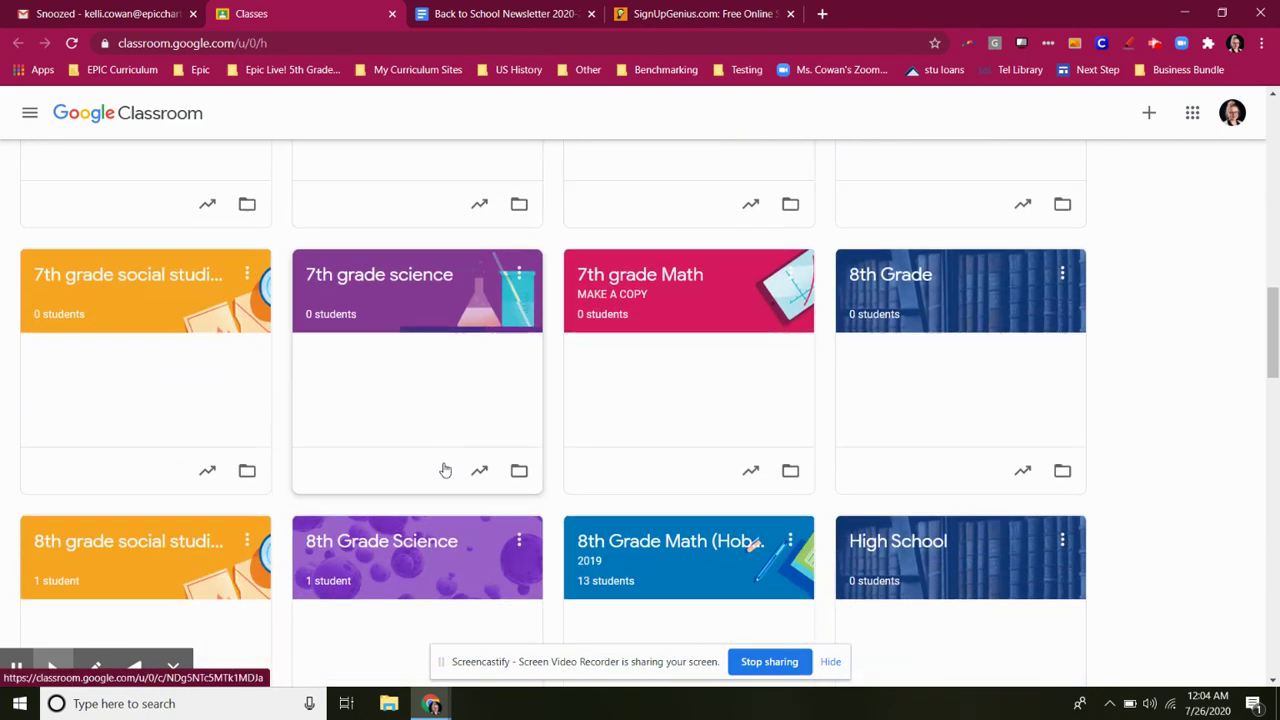
{"action": "scroll", "coordinate": [443, 466], "scroll_direction": "up", "scroll_amount": 3}
{"action": "left_click", "coordinate": [141, 384]}
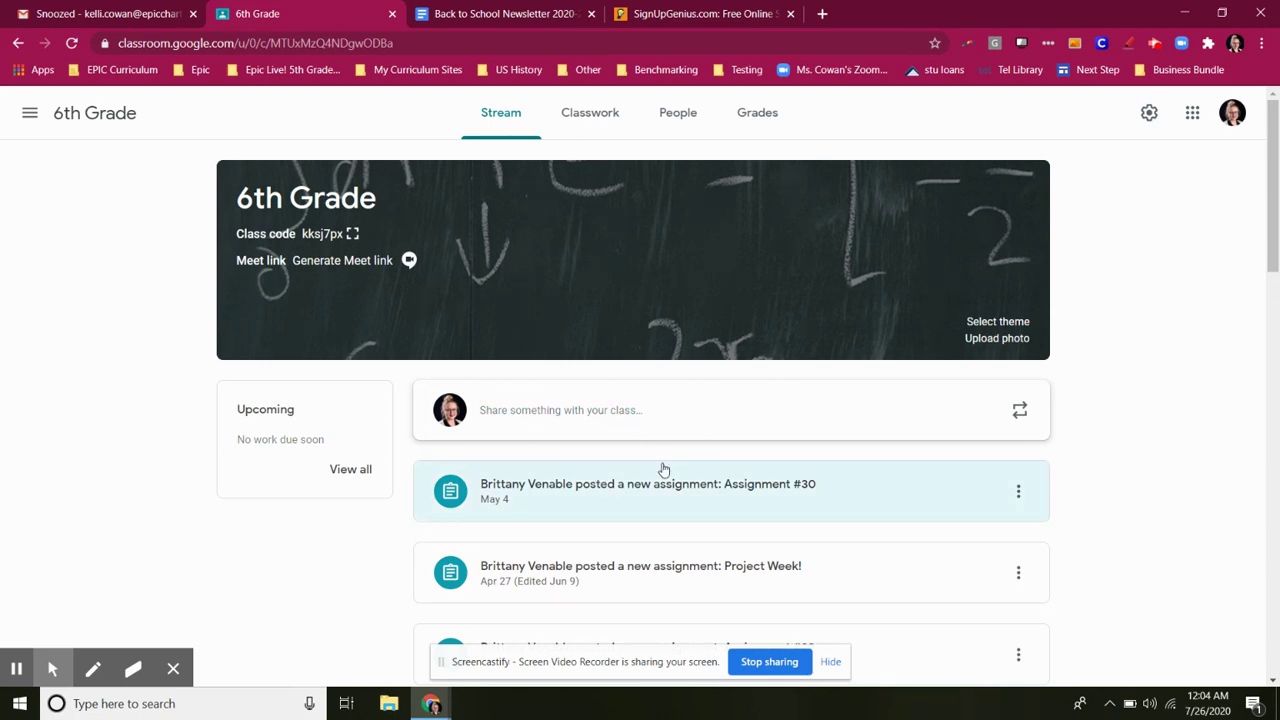
Find the "First week of School! Assignment #1!" post in the class stream and open its instructions.
{"action": "scroll", "coordinate": [663, 470], "scroll_direction": "down", "scroll_amount": 10}
{"action": "scroll", "coordinate": [663, 470], "scroll_direction": "down", "scroll_amount": 10}
{"action": "scroll", "coordinate": [663, 470], "scroll_direction": "down", "scroll_amount": 3}
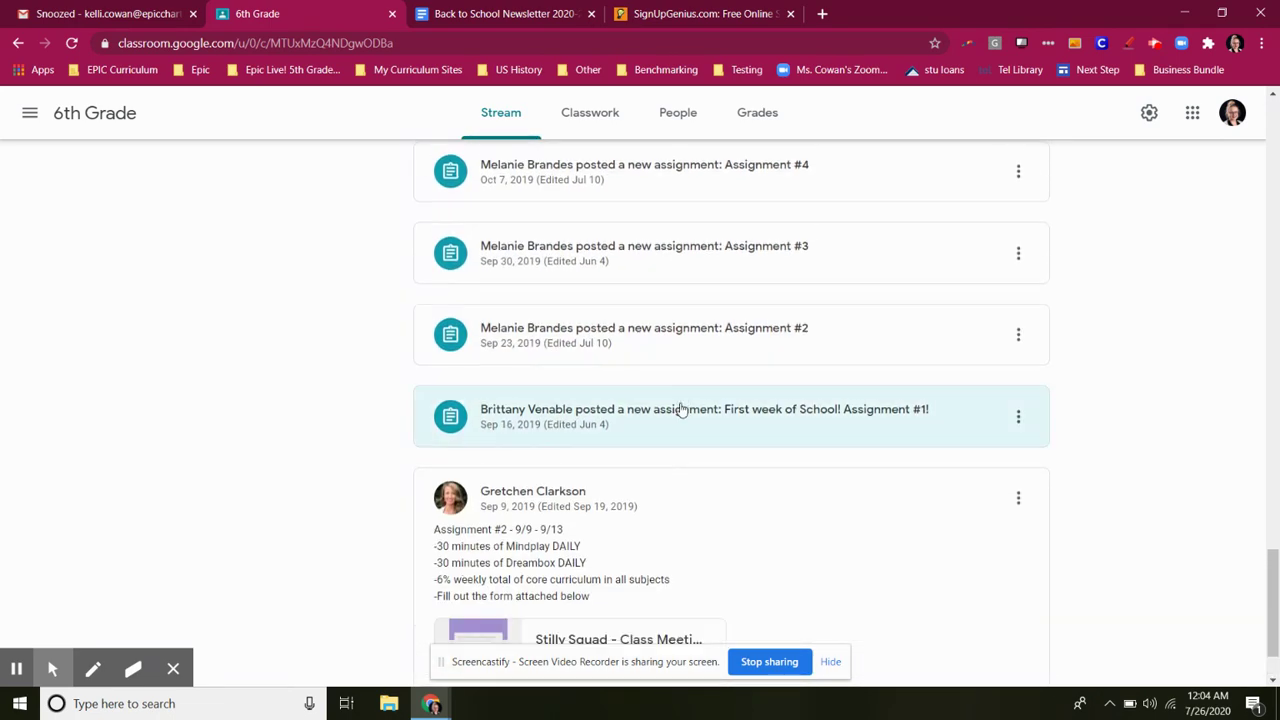
{"action": "scroll", "coordinate": [680, 410], "scroll_direction": "up", "scroll_amount": 2}
{"action": "scroll", "coordinate": [660, 450], "scroll_direction": "down", "scroll_amount": 1}
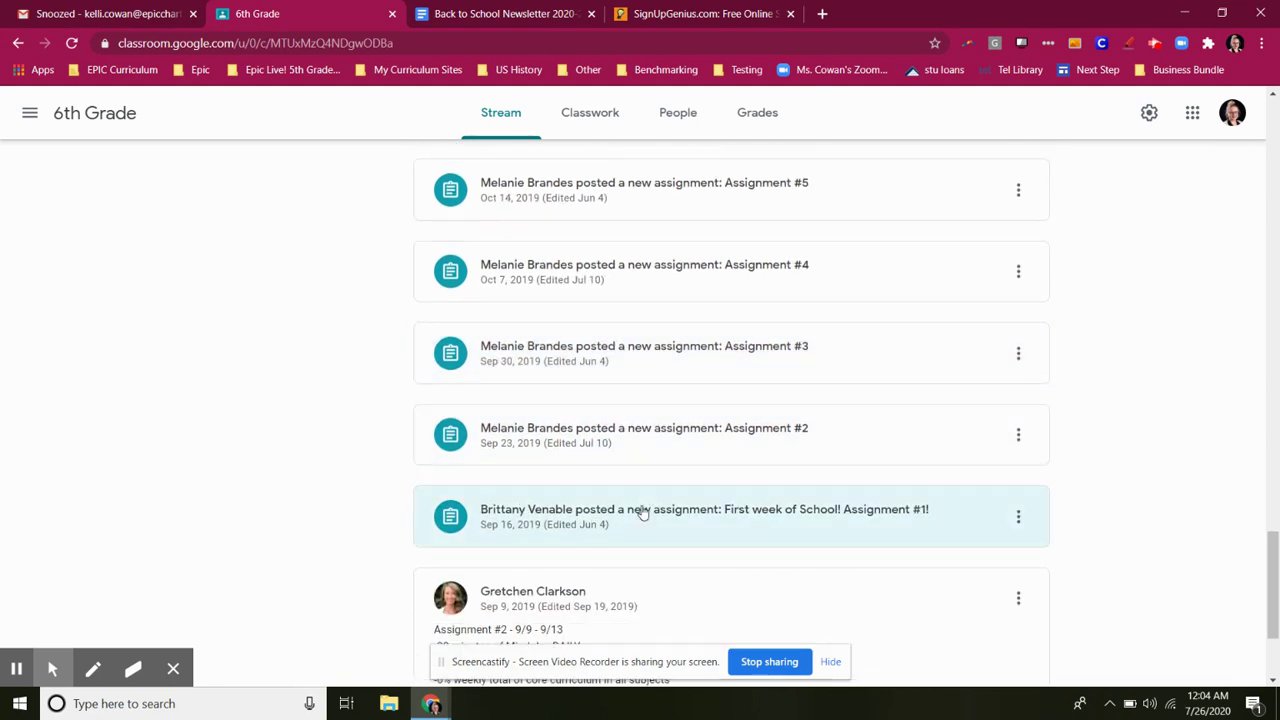
{"action": "left_click", "coordinate": [752, 514]}
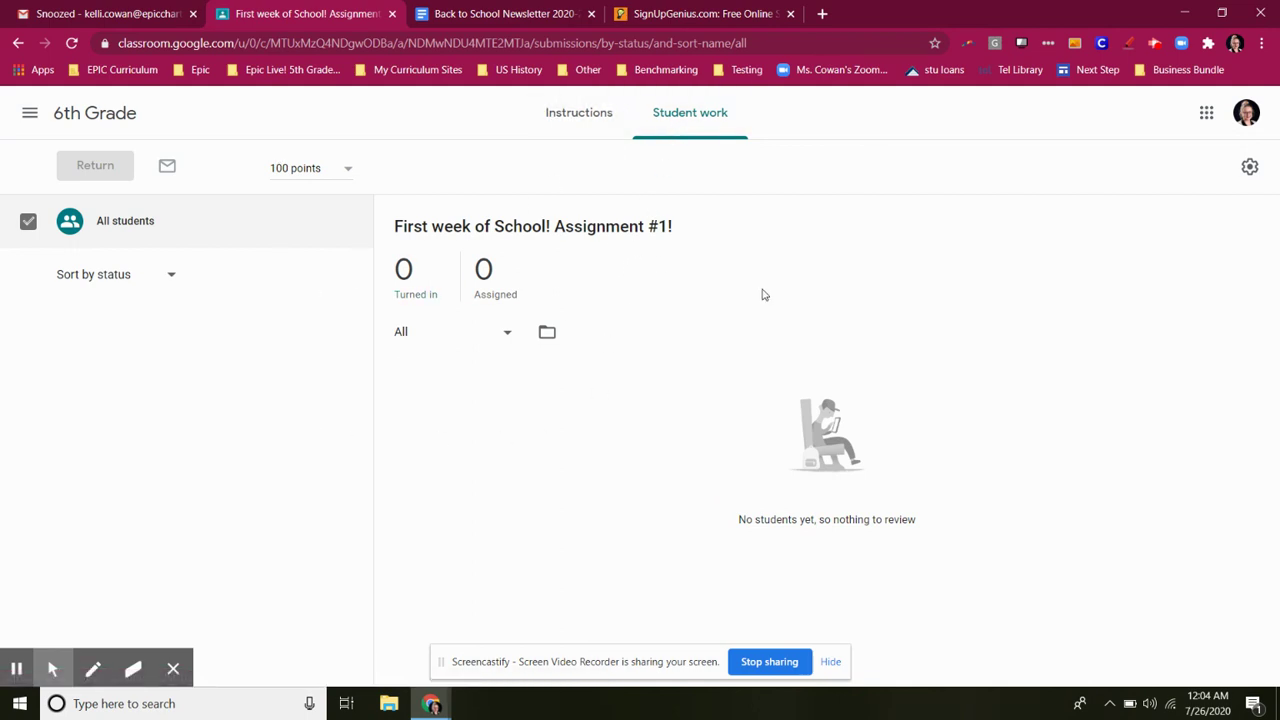
{"action": "left_click", "coordinate": [583, 111]}
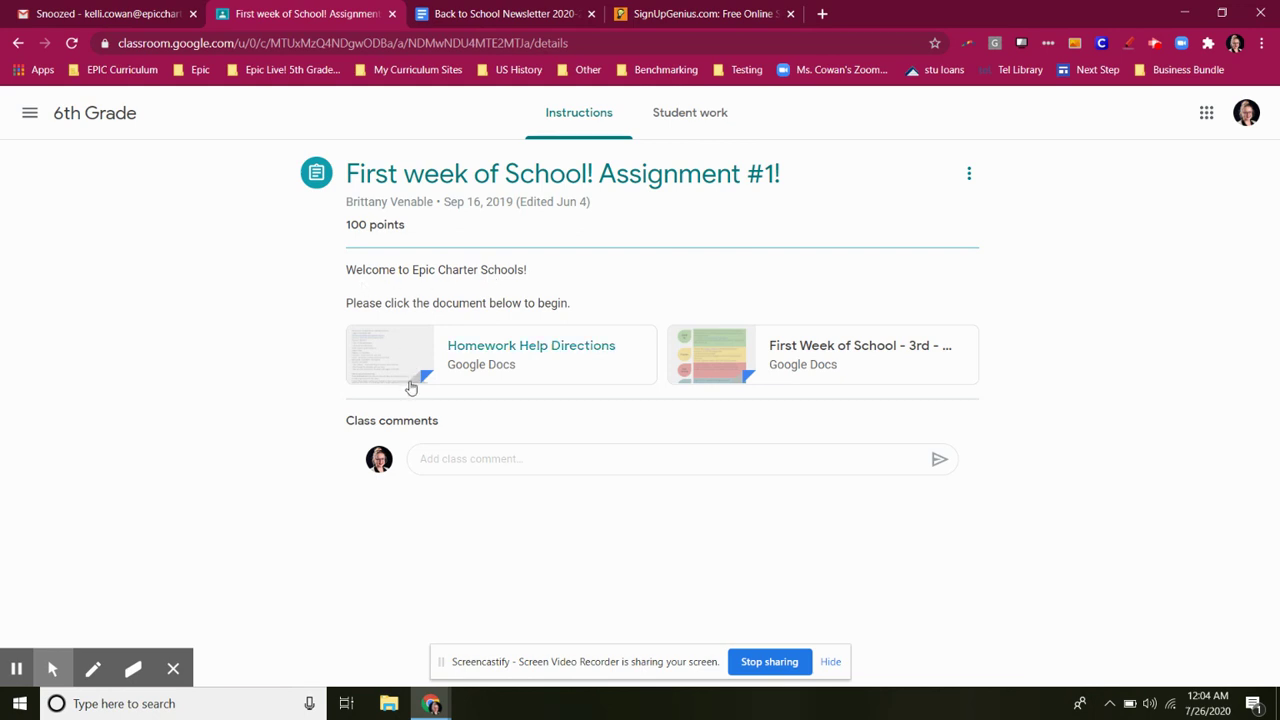
Open the attached "First Week of School - 3rd - 8th" document, look over its opening sections and close it.
{"action": "left_click", "coordinate": [864, 374]}
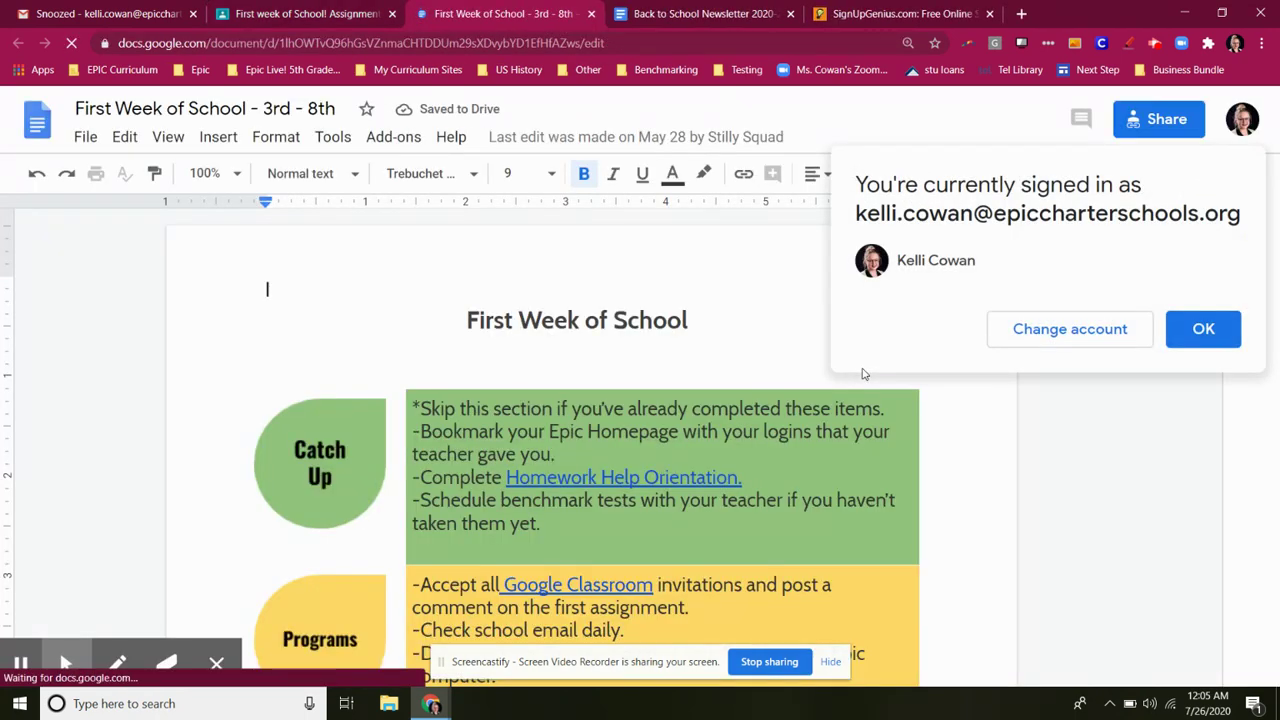
{"action": "left_click", "coordinate": [1200, 329]}
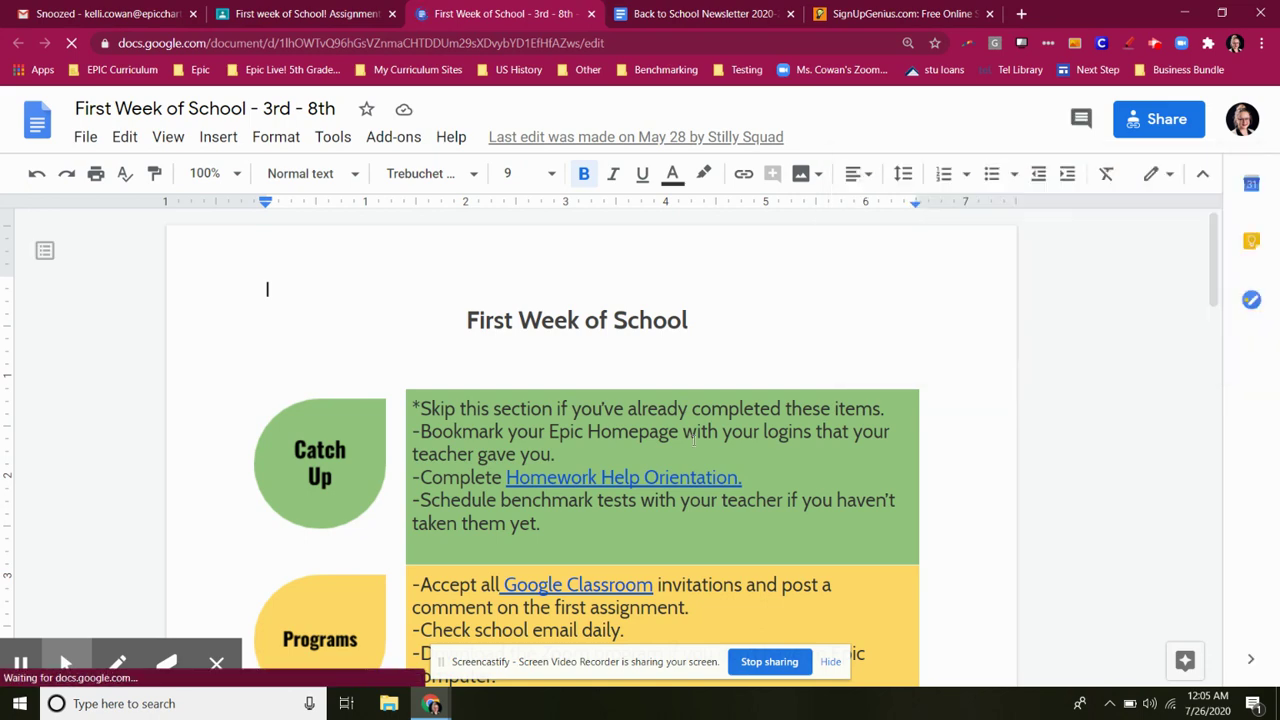
{"action": "scroll", "coordinate": [676, 445], "scroll_direction": "down", "scroll_amount": 2}
{"action": "scroll", "coordinate": [574, 340], "scroll_direction": "up", "scroll_amount": 2}
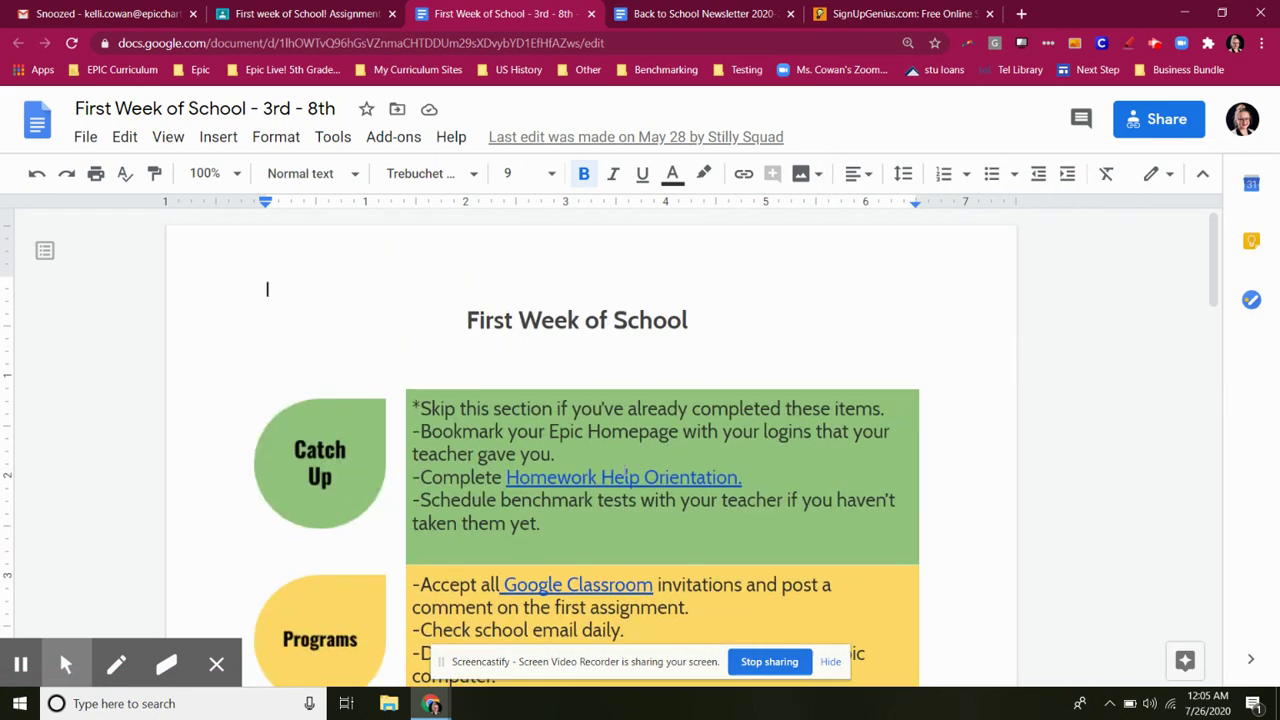
{"action": "left_click", "coordinate": [591, 14]}
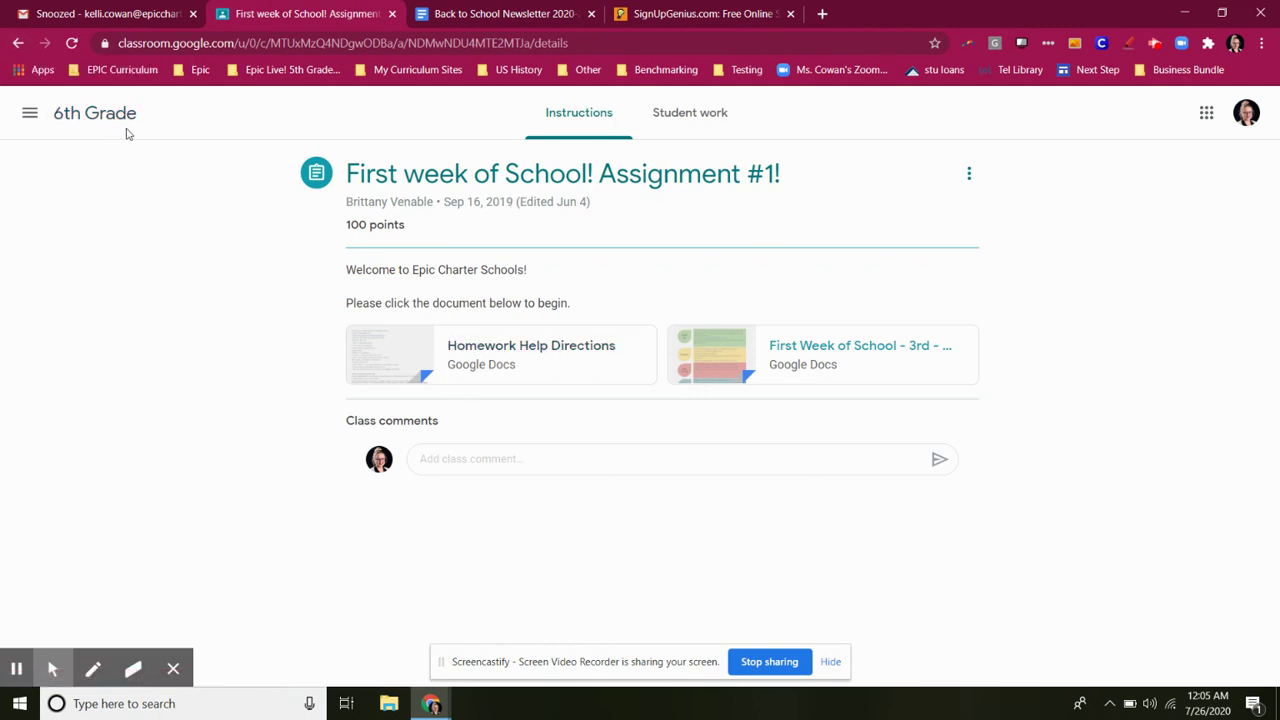
Return to the 6th Grade stream and open the instructions of Assignment #2.
{"action": "left_click", "coordinate": [95, 113]}
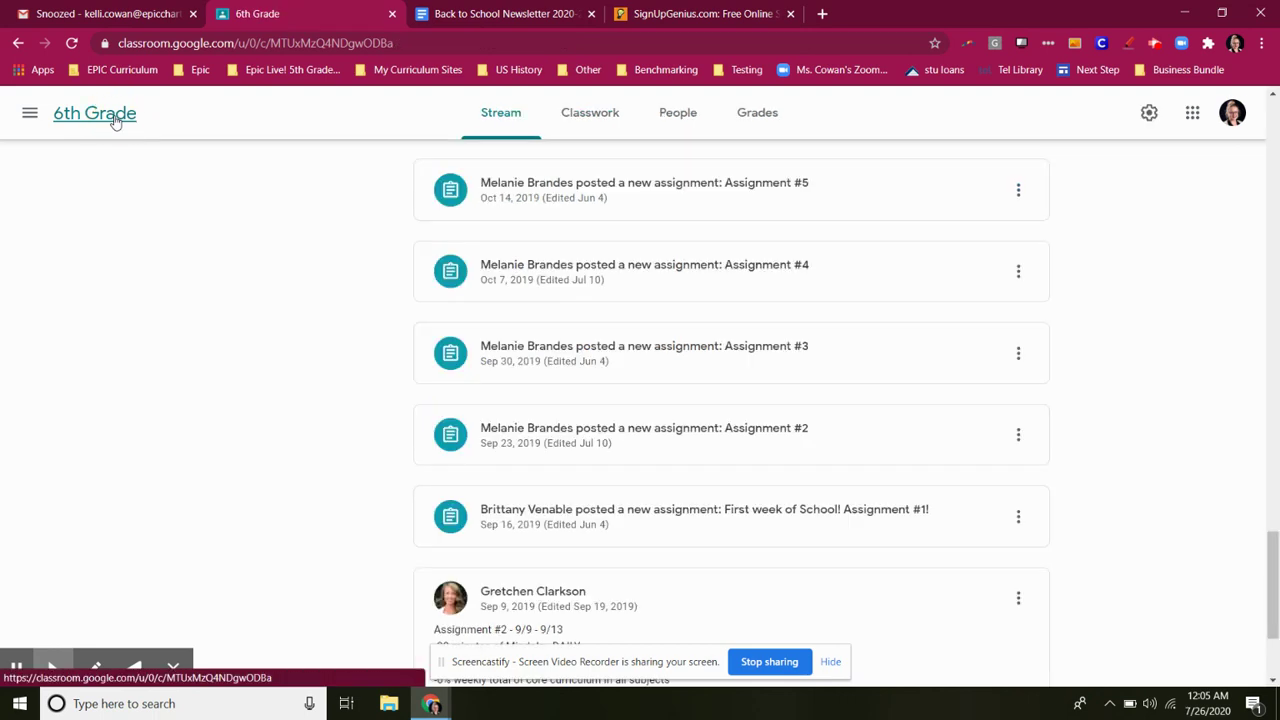
{"action": "scroll", "coordinate": [610, 358], "scroll_direction": "up", "scroll_amount": 1}
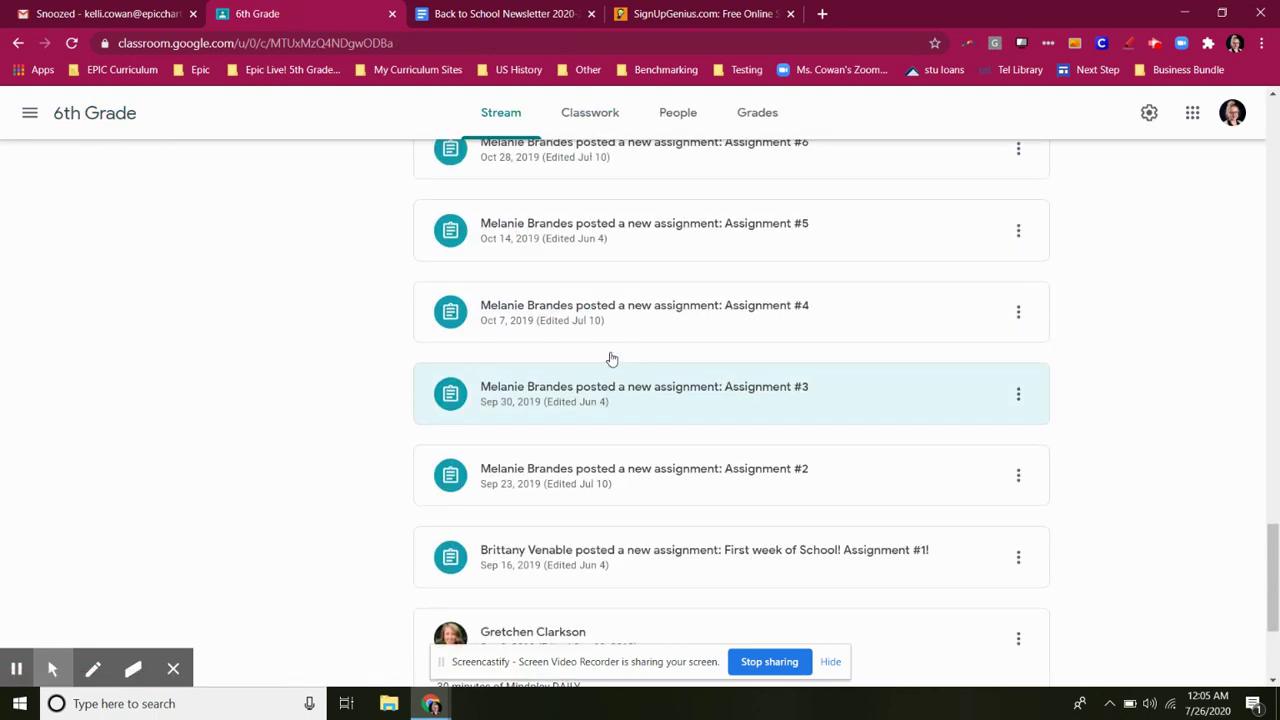
{"action": "left_click", "coordinate": [620, 490]}
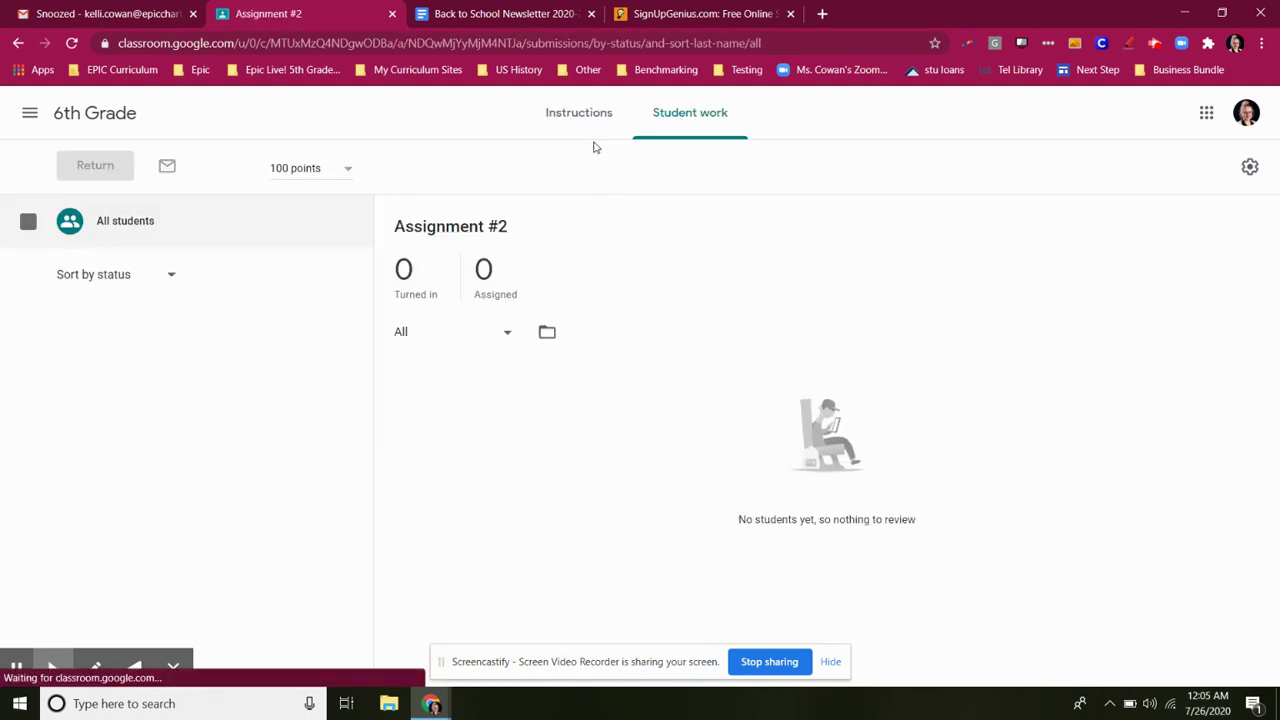
{"action": "left_click", "coordinate": [583, 120]}
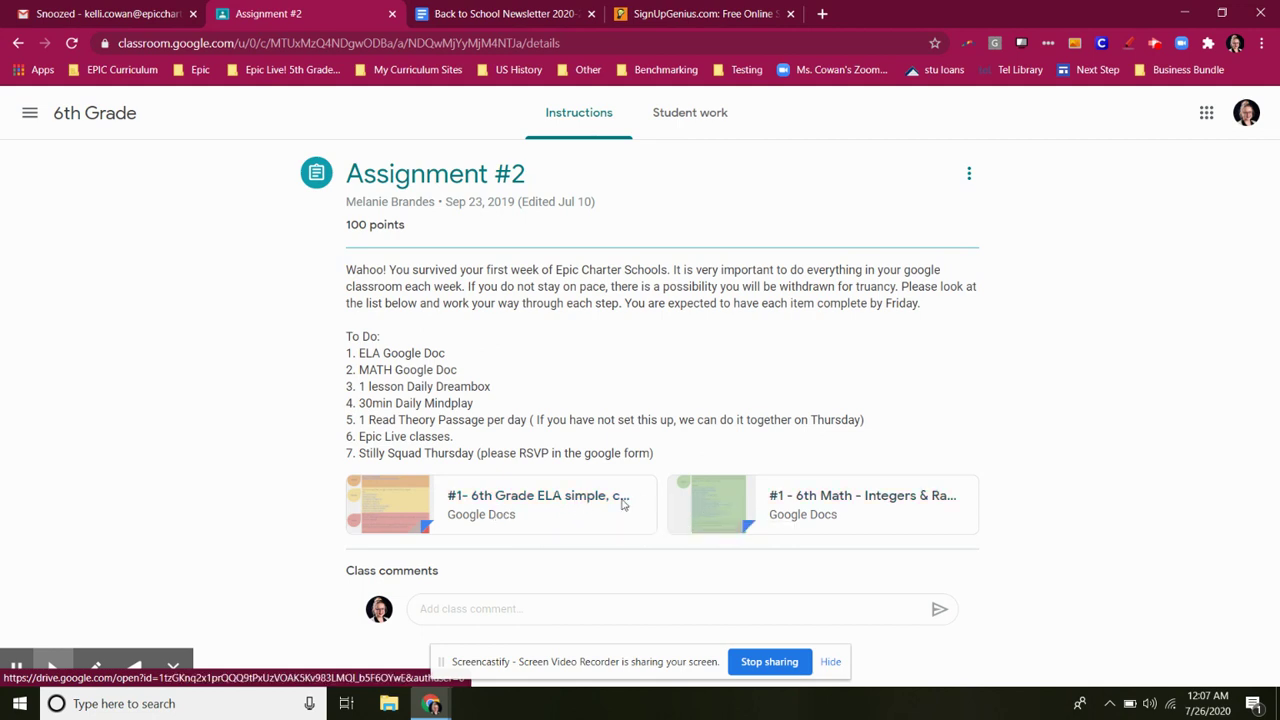
Open the attached "#1- 6th Grade ELA" document and preview the Sentence Types link in its Lessons section.
{"action": "left_click", "coordinate": [578, 509]}
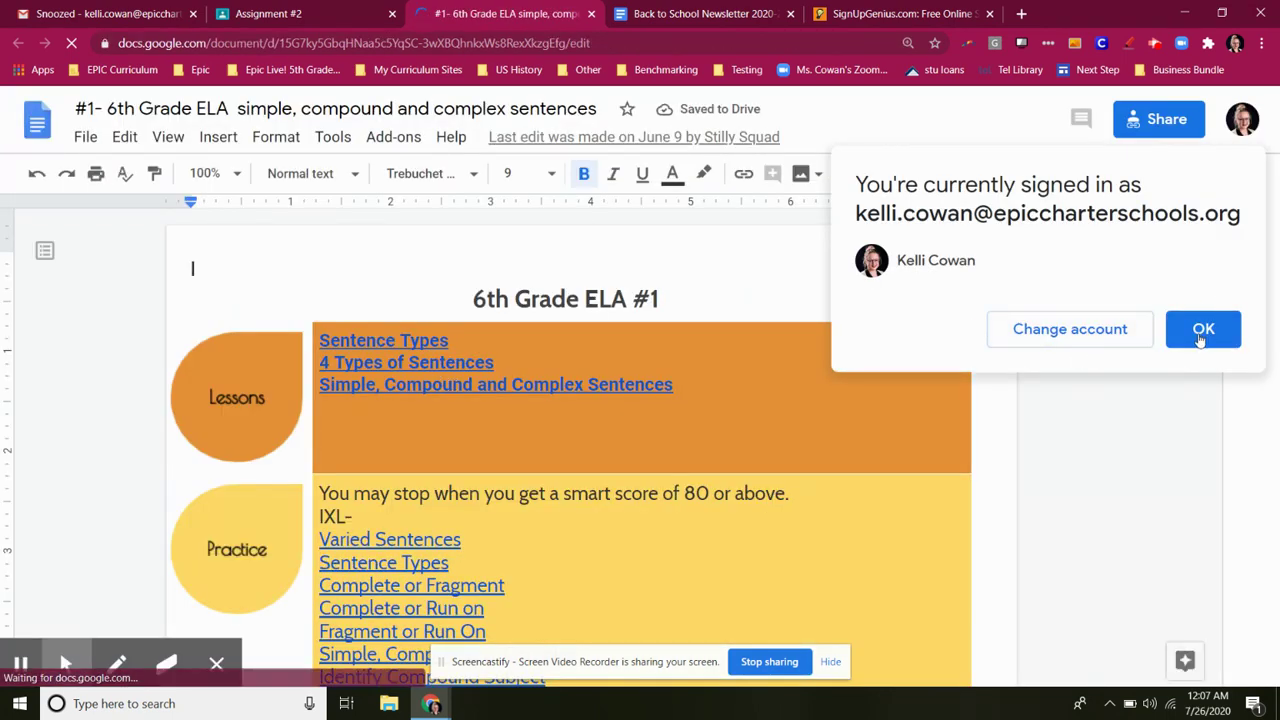
{"action": "left_click", "coordinate": [1203, 329]}
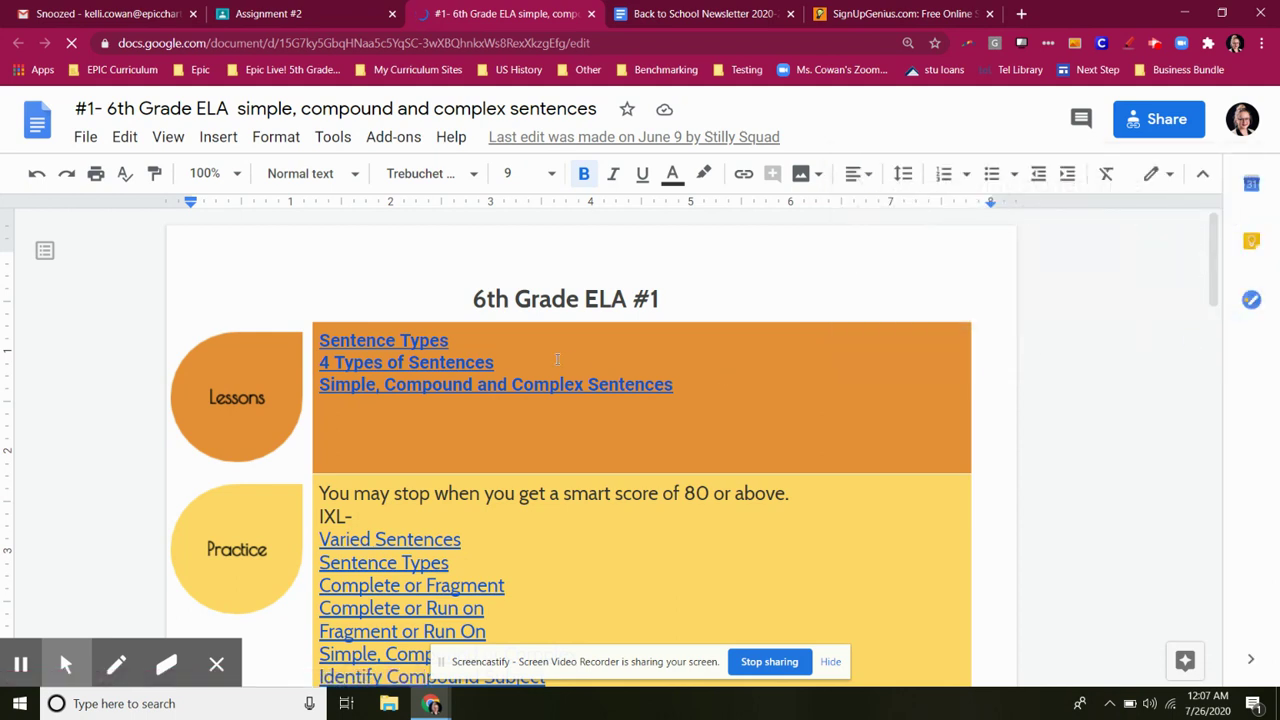
{"action": "left_click", "coordinate": [418, 341]}
{"action": "left_click", "coordinate": [428, 420]}
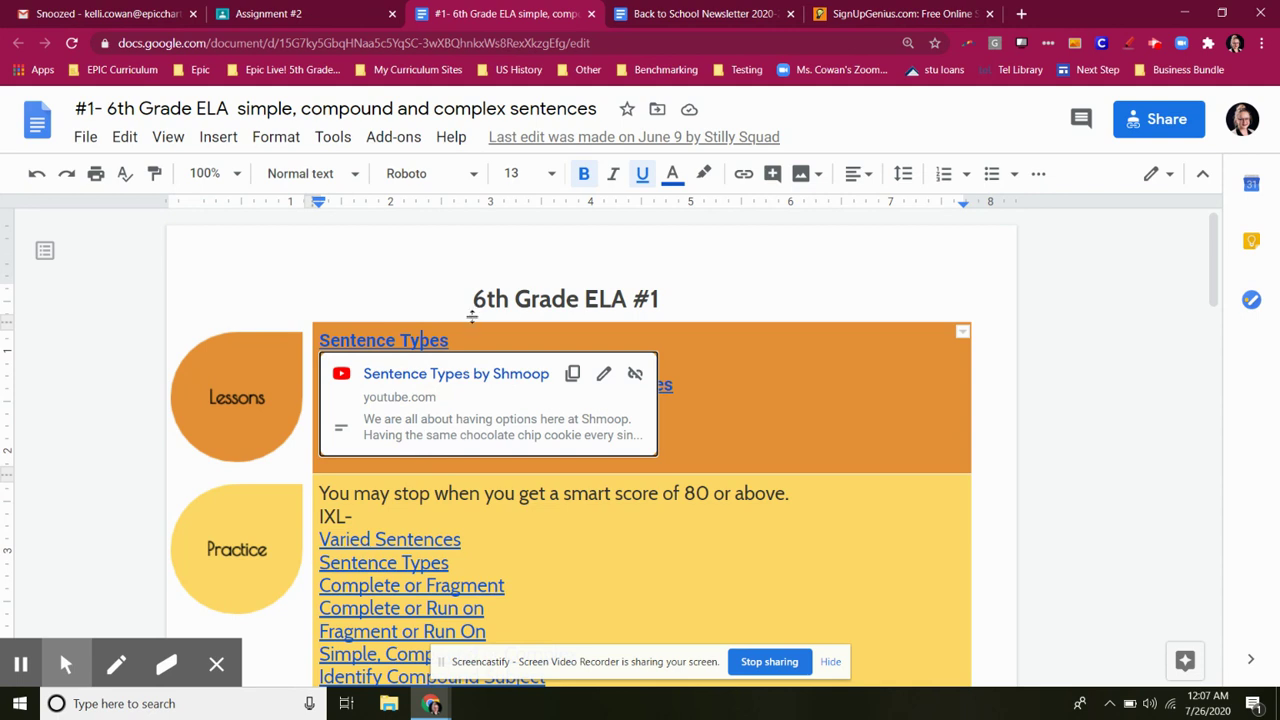
{"action": "left_click", "coordinate": [740, 408]}
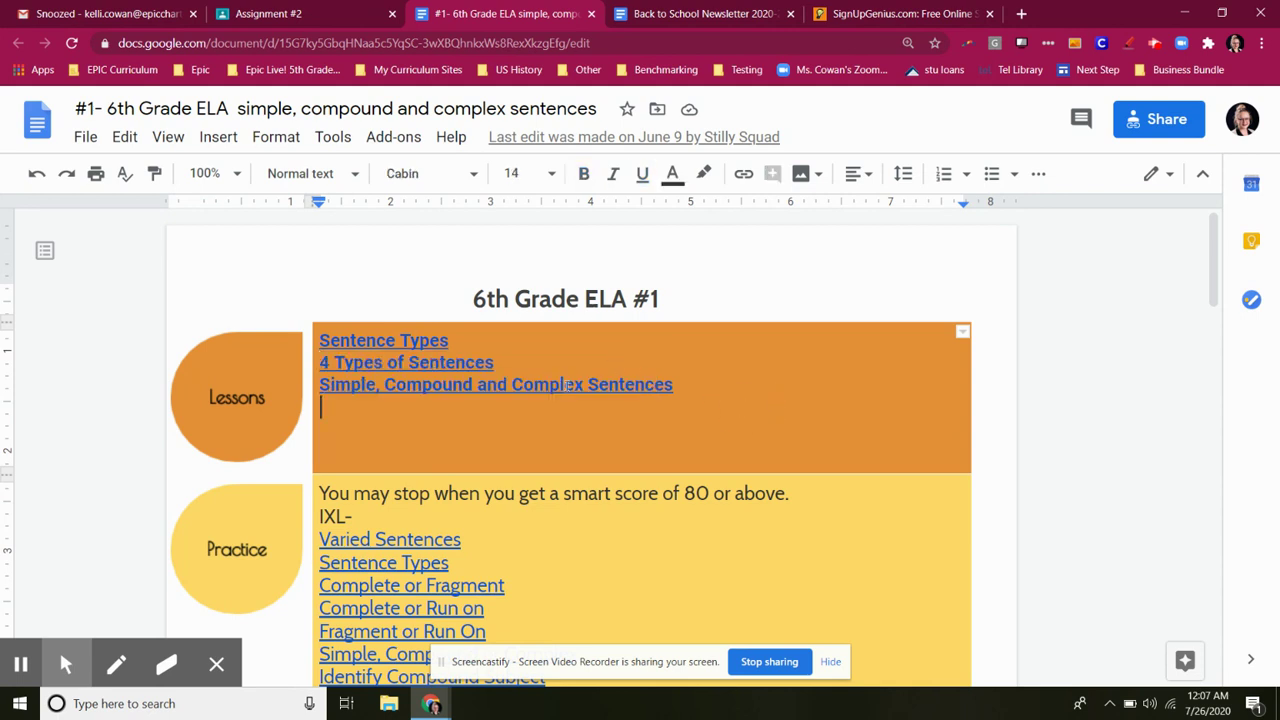
Review the Practice and Vocab sections of the ELA document and preview the vocabulary directions link.
{"action": "scroll", "coordinate": [521, 514], "scroll_direction": "down", "scroll_amount": 3}
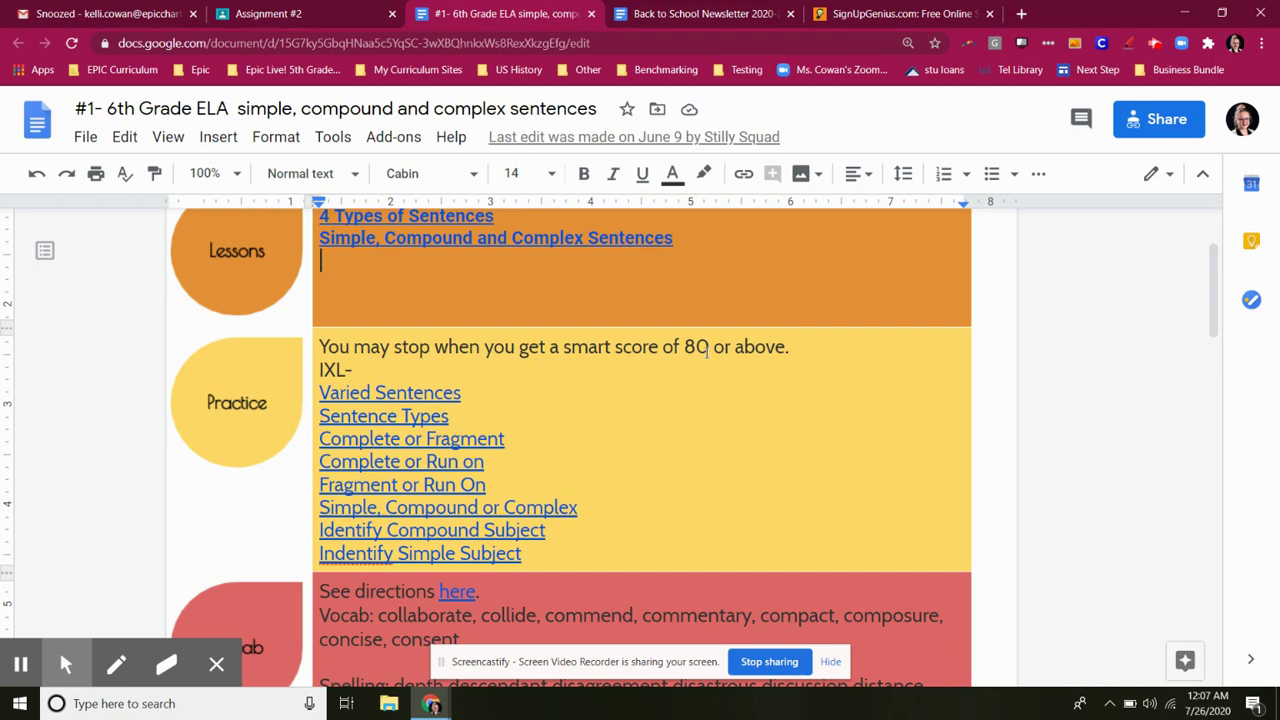
{"action": "scroll", "coordinate": [533, 470], "scroll_direction": "down", "scroll_amount": 5}
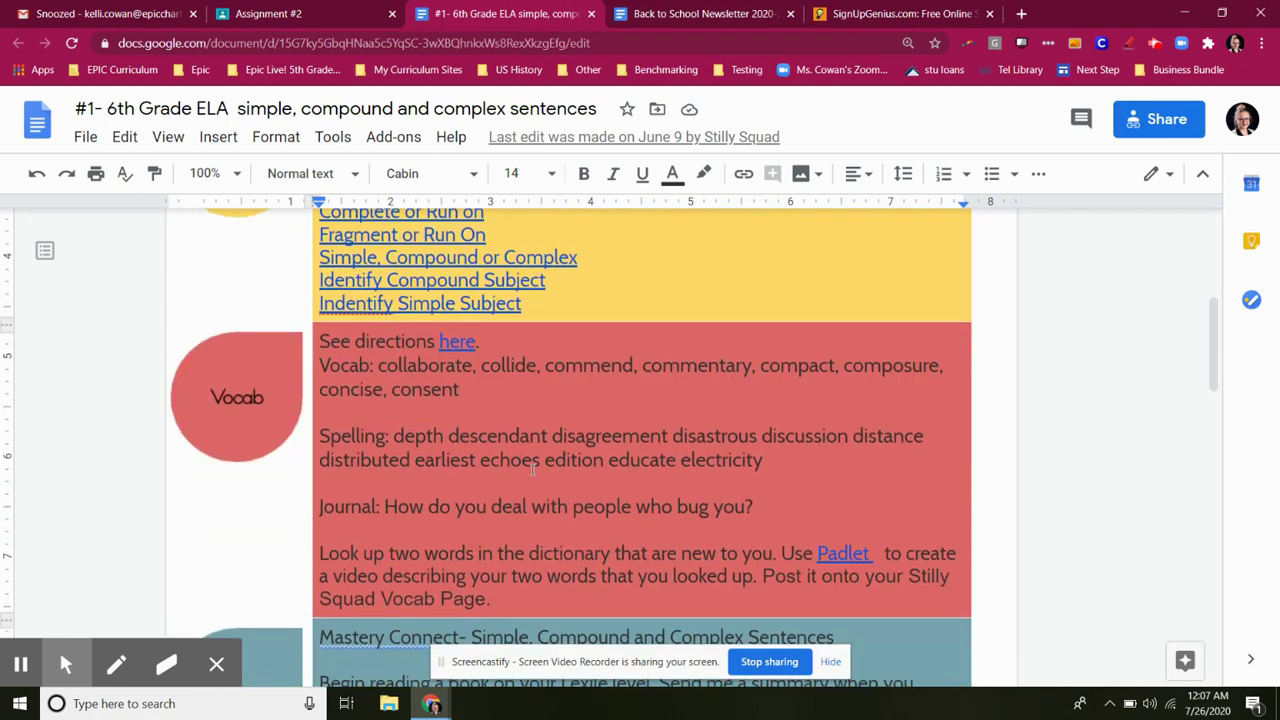
{"action": "left_click", "coordinate": [461, 340]}
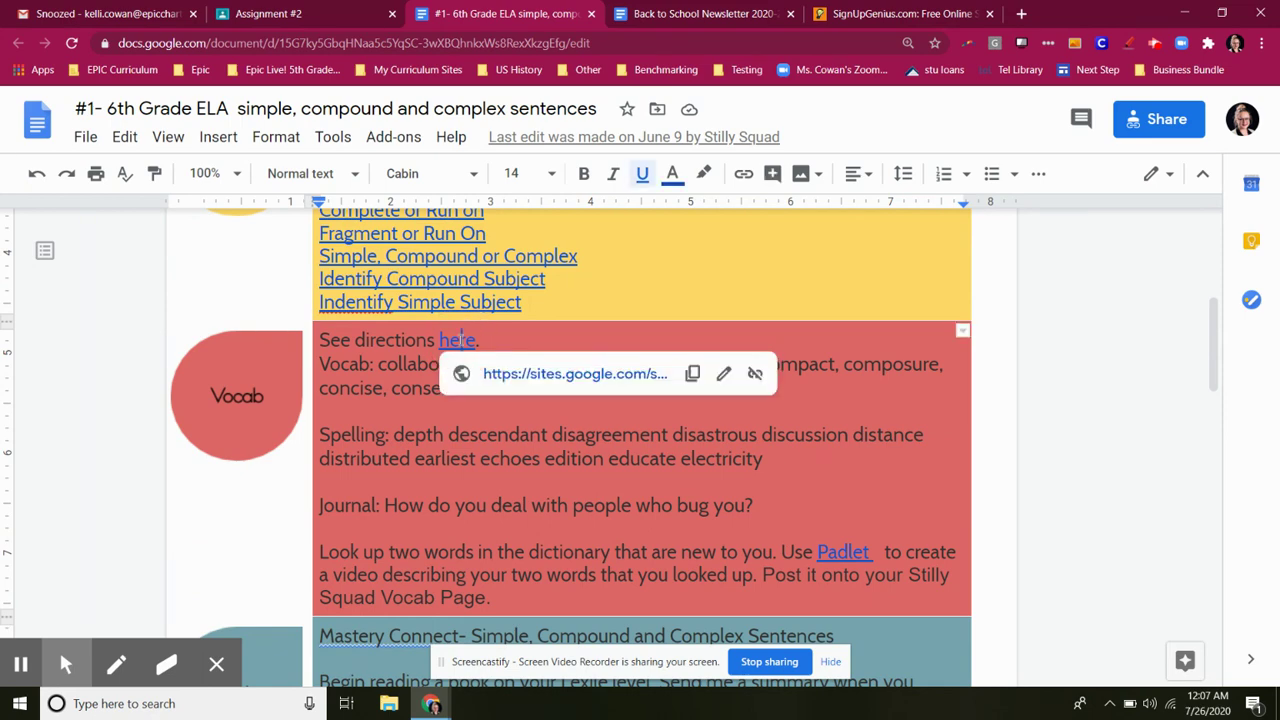
{"action": "left_click", "coordinate": [487, 408]}
{"action": "left_click", "coordinate": [487, 408]}
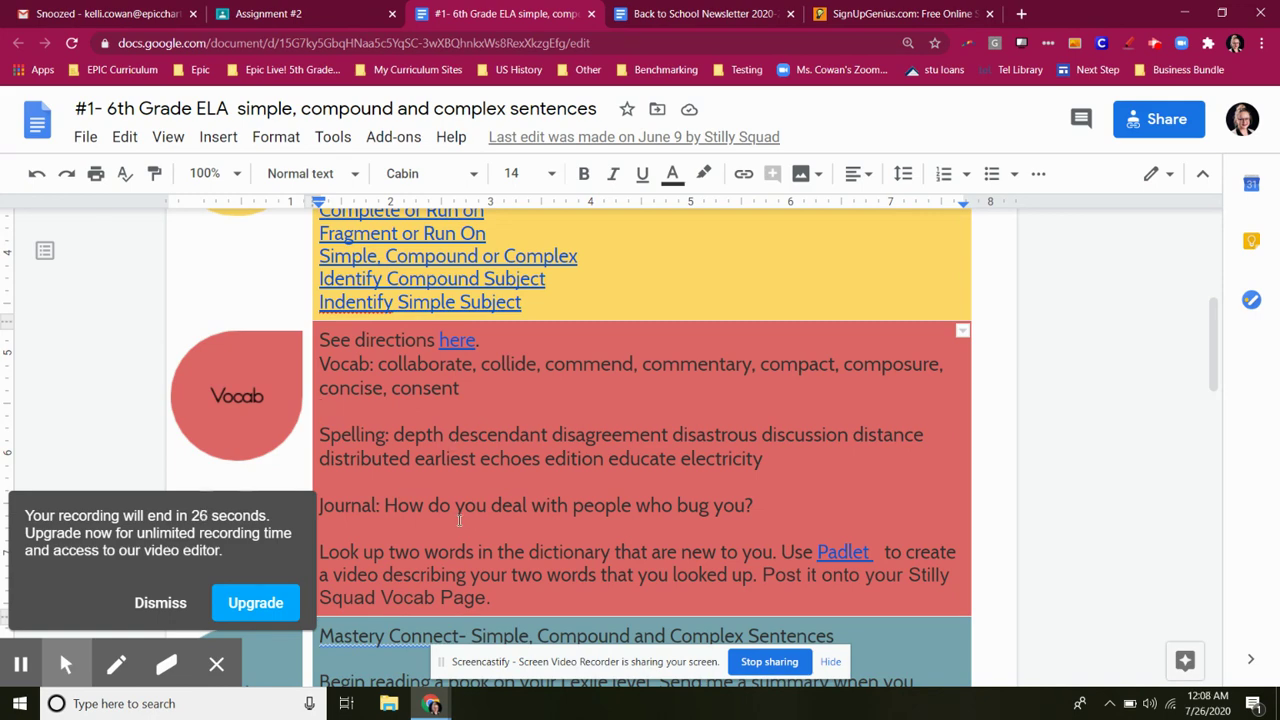
Review the Test and Fill the Gaps sections of the ELA document, then close it to return to Assignment #2.
{"action": "scroll", "coordinate": [437, 478], "scroll_direction": "down", "scroll_amount": 2}
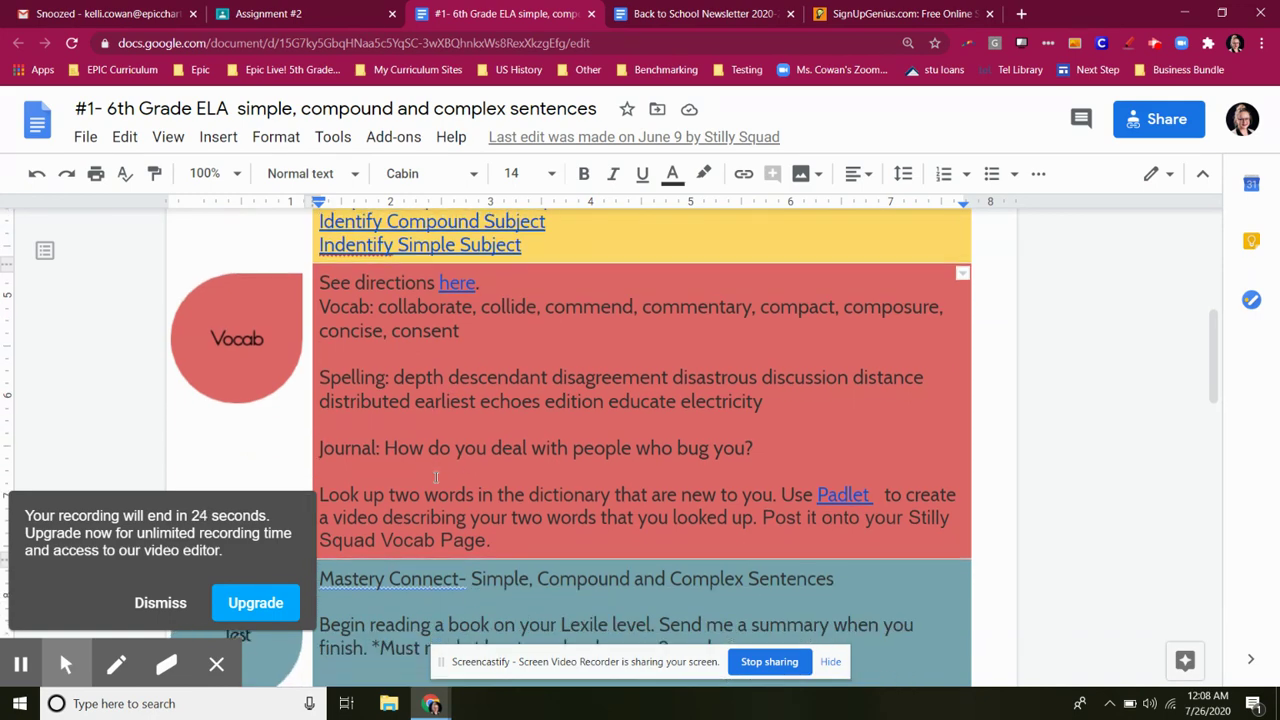
{"action": "scroll", "coordinate": [437, 478], "scroll_direction": "down", "scroll_amount": 5}
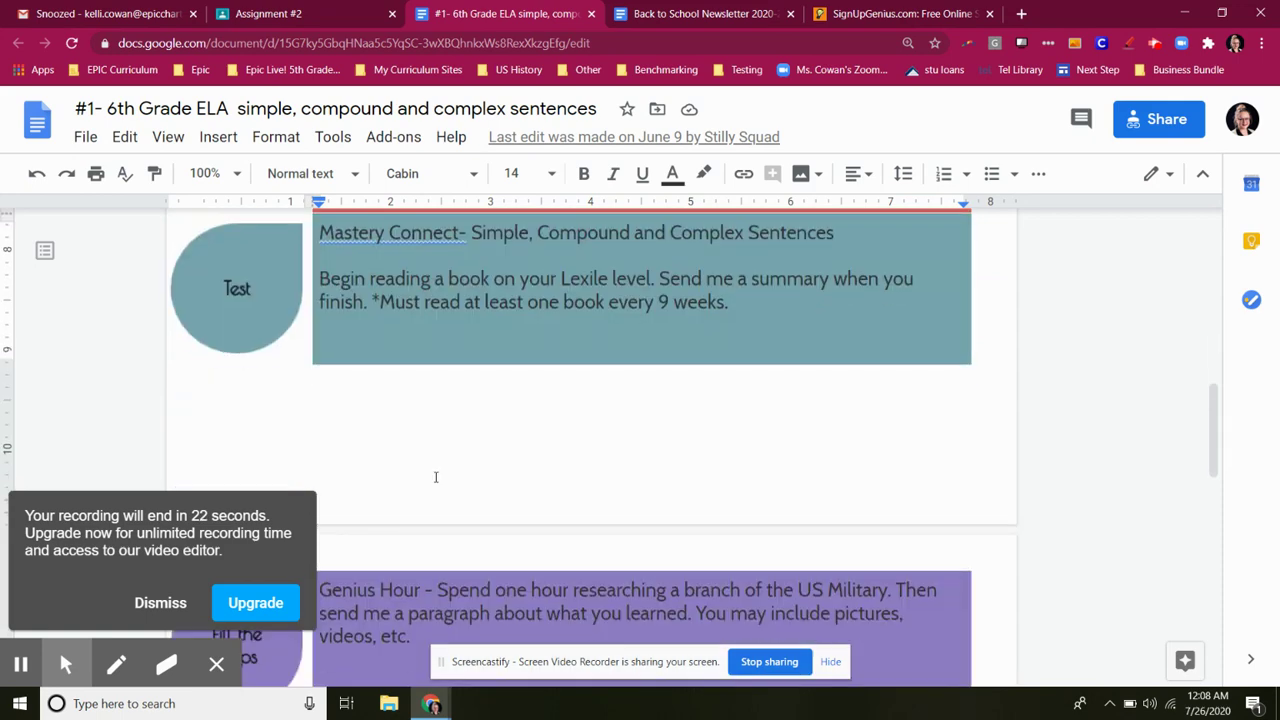
{"action": "scroll", "coordinate": [437, 477], "scroll_direction": "down", "scroll_amount": 3}
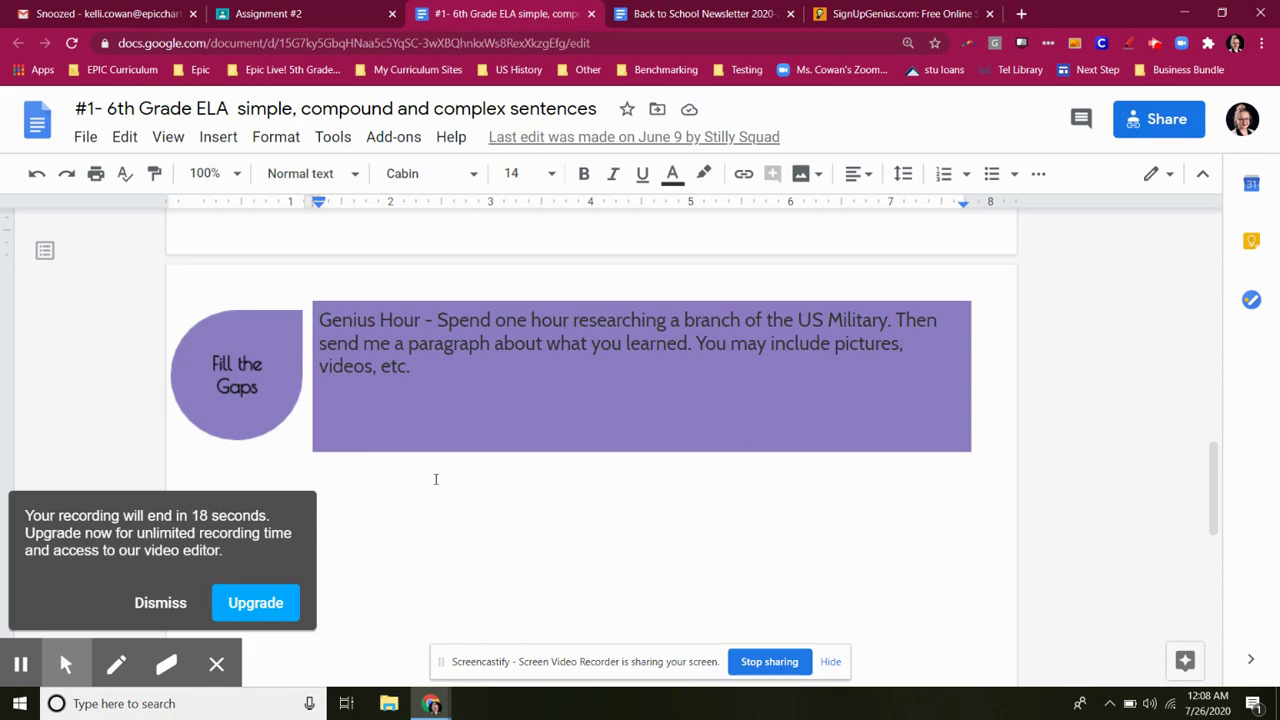
{"action": "scroll", "coordinate": [436, 478], "scroll_direction": "up", "scroll_amount": 15}
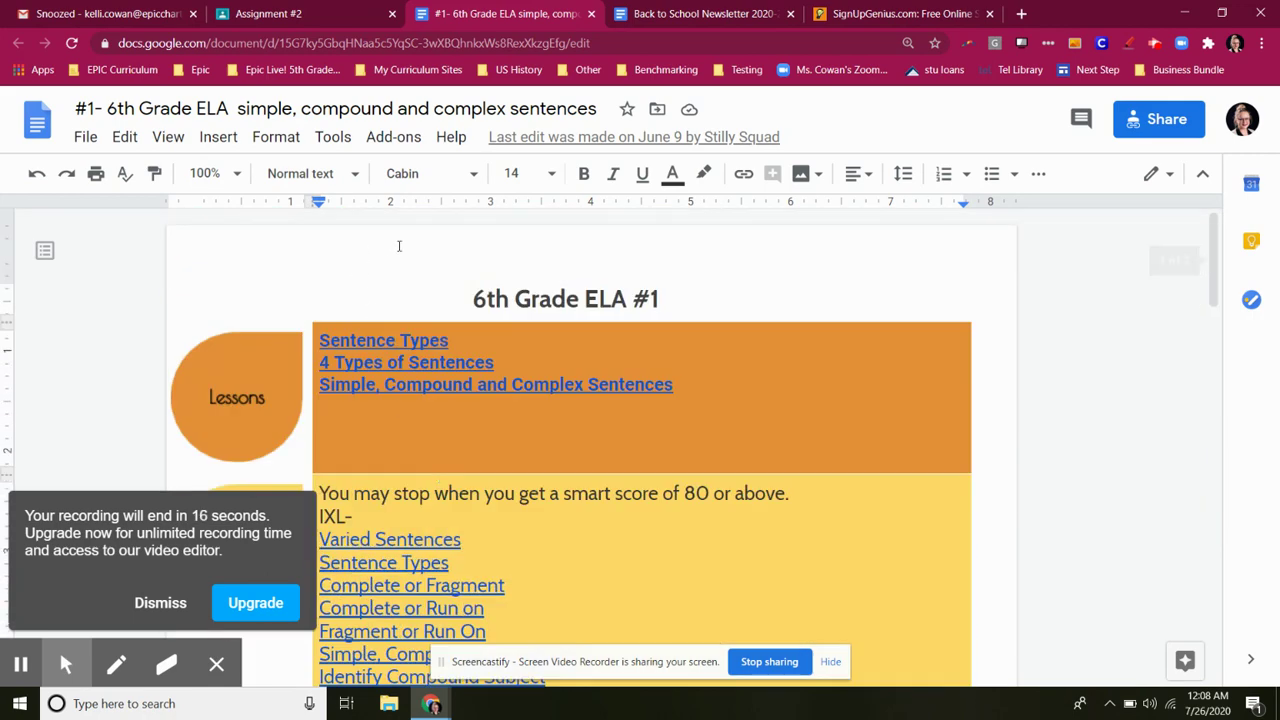
{"action": "left_click", "coordinate": [591, 13]}
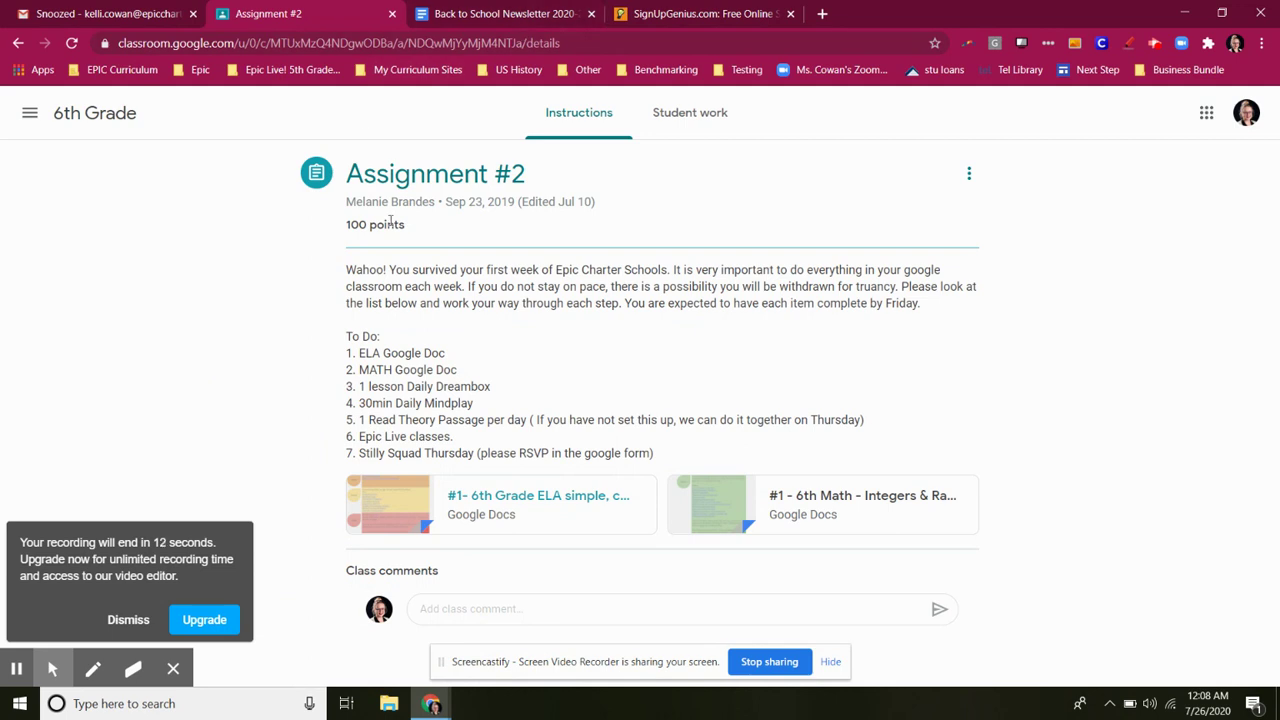